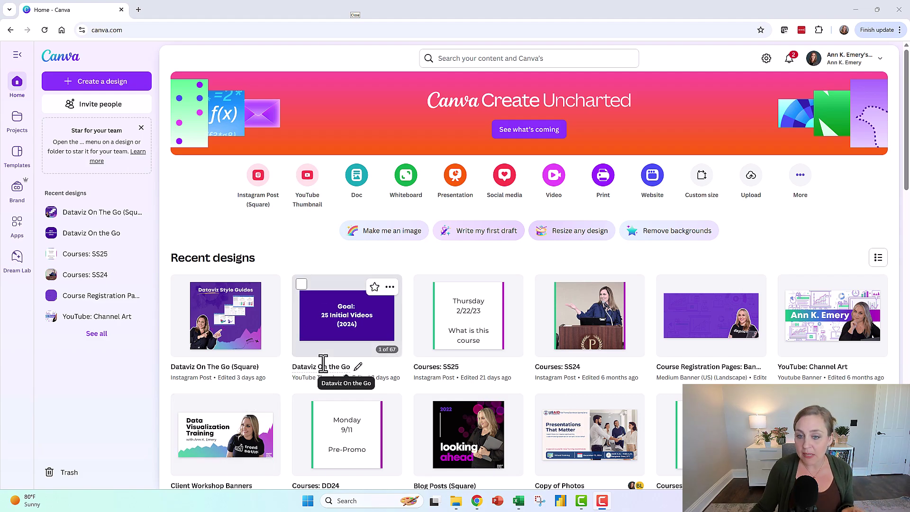
# - From Create a design, start a new blank Infographic (Digital) design
pyautogui.scroll(-5, 450, 243)
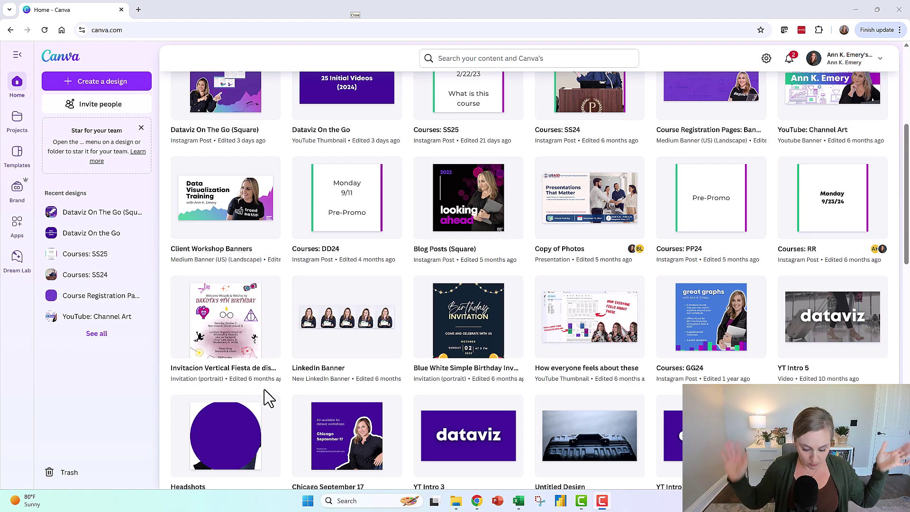
pyautogui.click(141, 93)
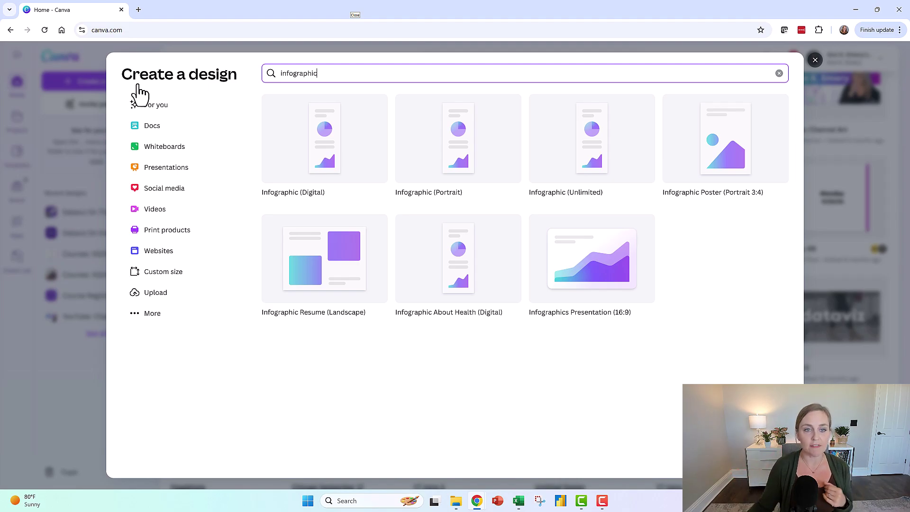
pyautogui.click(325, 149)
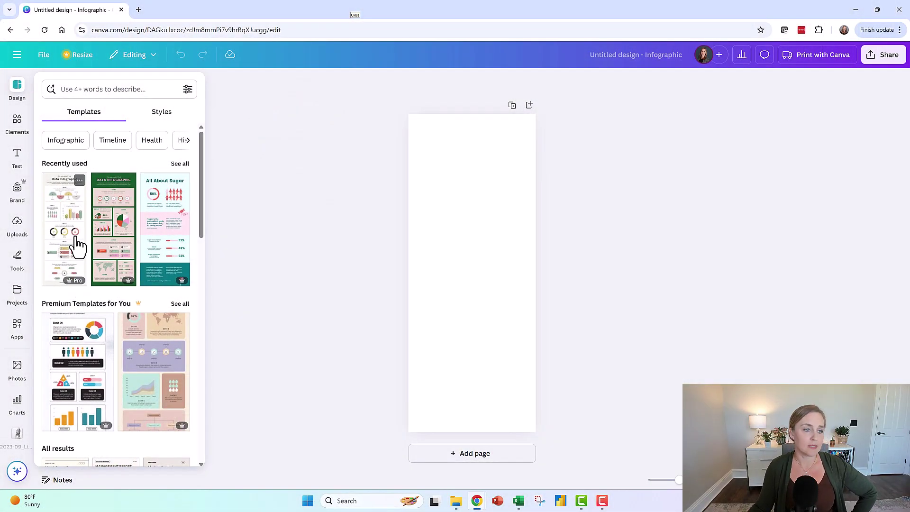
# - Apply the Green Modern Informational Data Infographic template, zoom in, and return to its title section
pyautogui.click(77, 244)
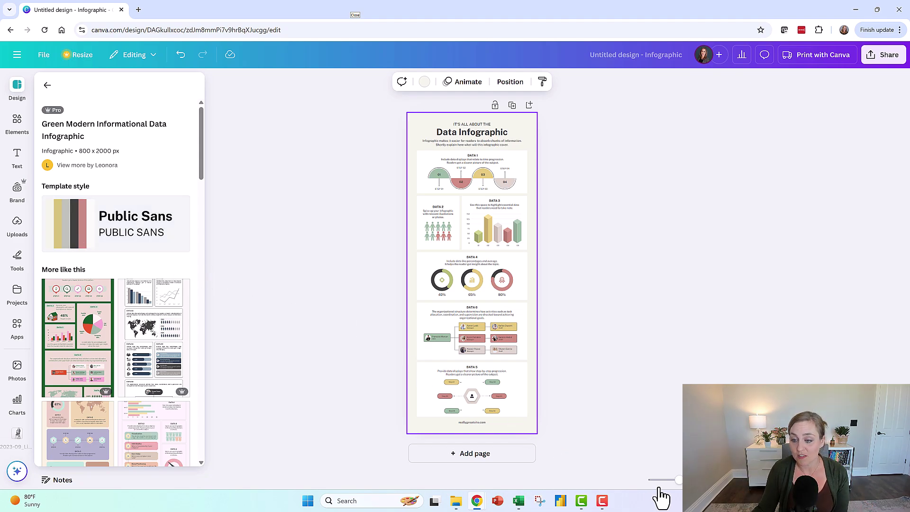
pyautogui.moveTo(678, 480); pyautogui.dragTo(729, 480)
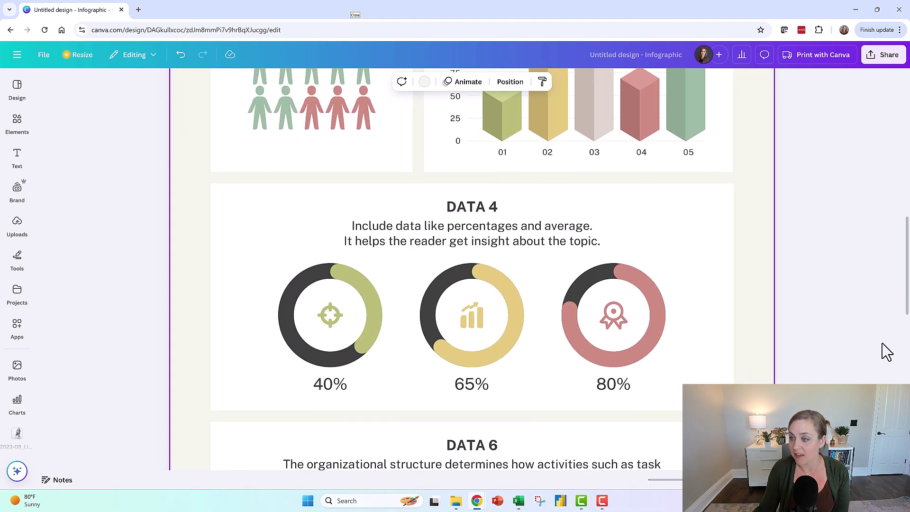
pyautogui.moveTo(905, 298); pyautogui.dragTo(905, 148)
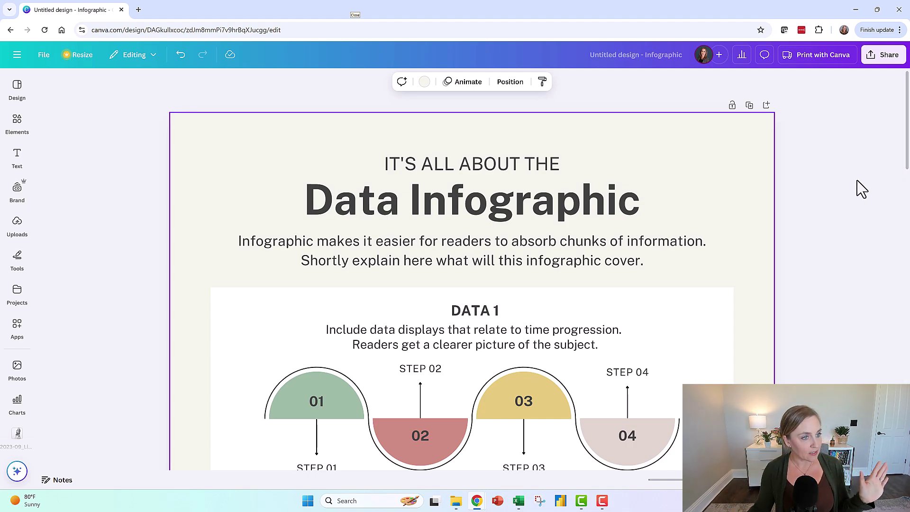
pyautogui.click(19, 204)
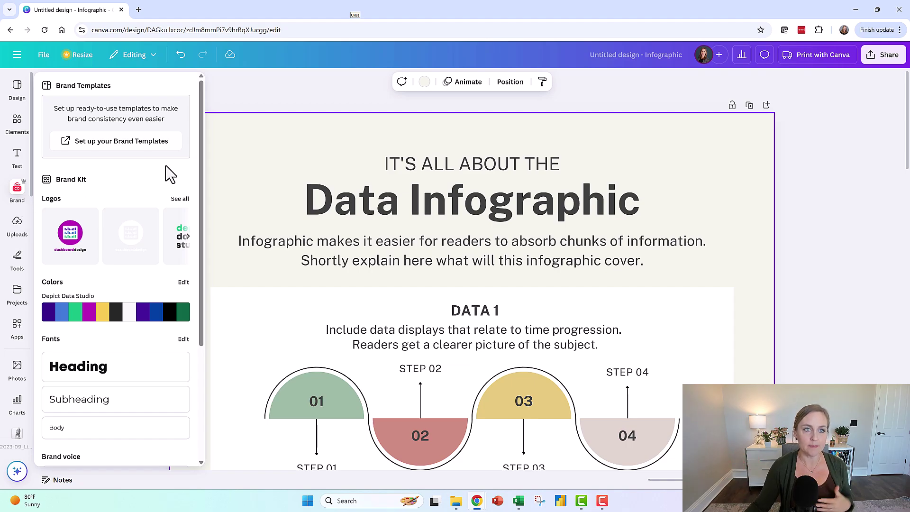
pyautogui.click(327, 96)
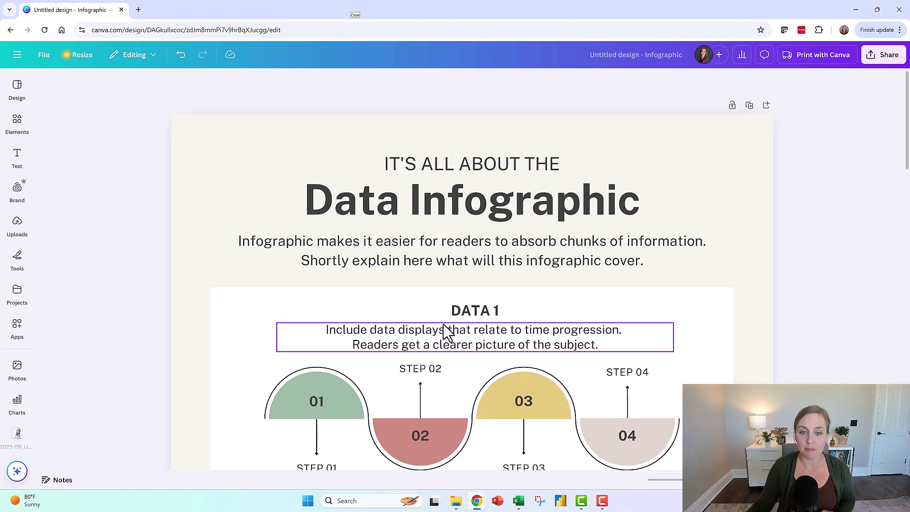
pyautogui.scroll(-2, 456, 310)
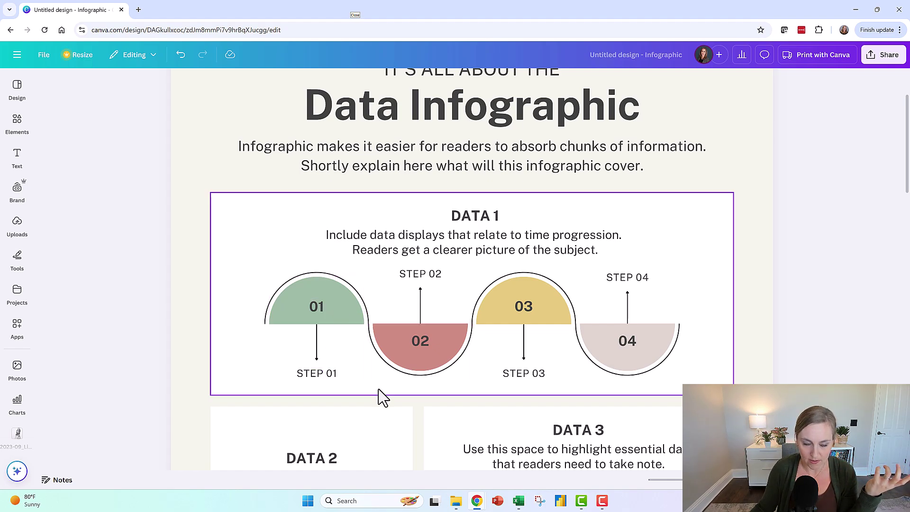
pyautogui.click(324, 310)
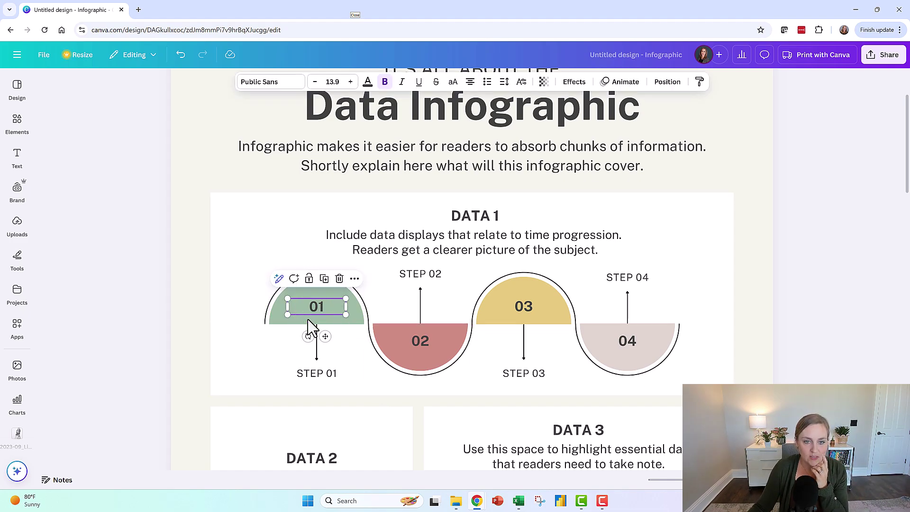
pyautogui.click(326, 374)
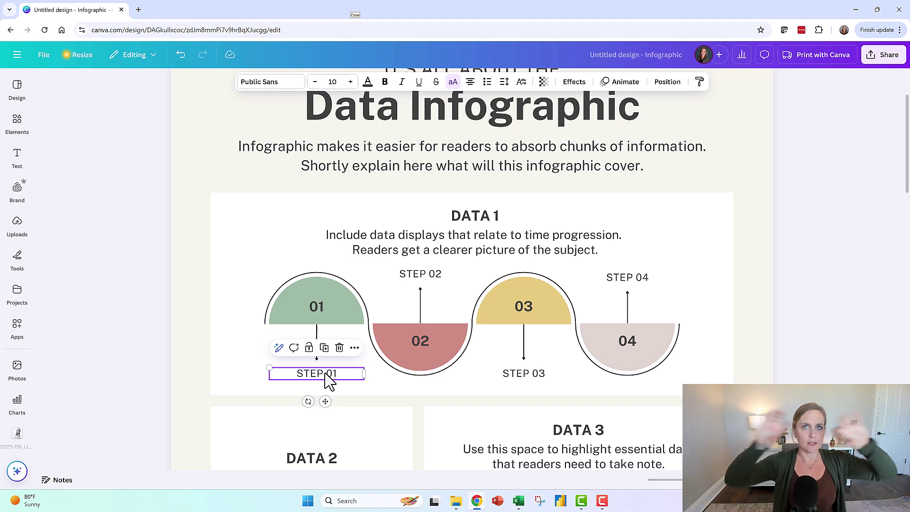
pyautogui.scroll(-5, 263, 284)
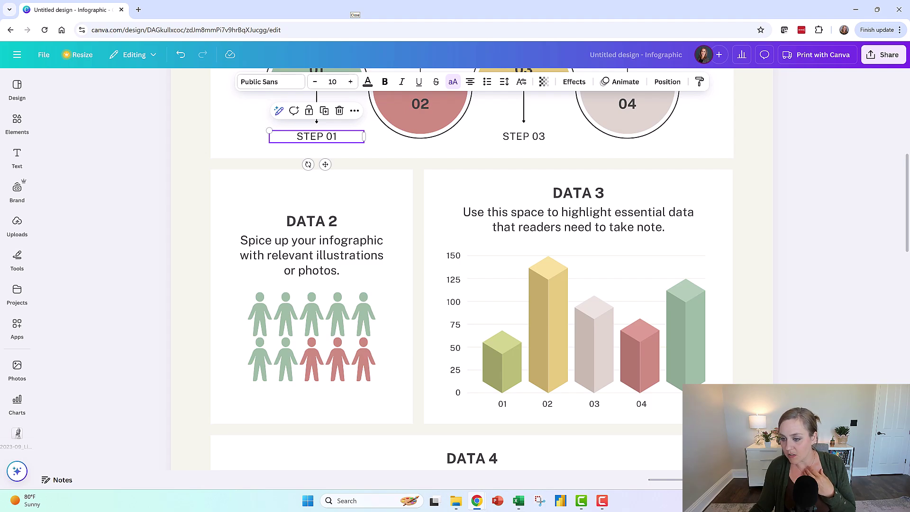
# - Zoom in on the canvas with Ctrl+Plus to enlarge the DATA 3 bar chart
pyautogui.hotkey('ctrl', '+')
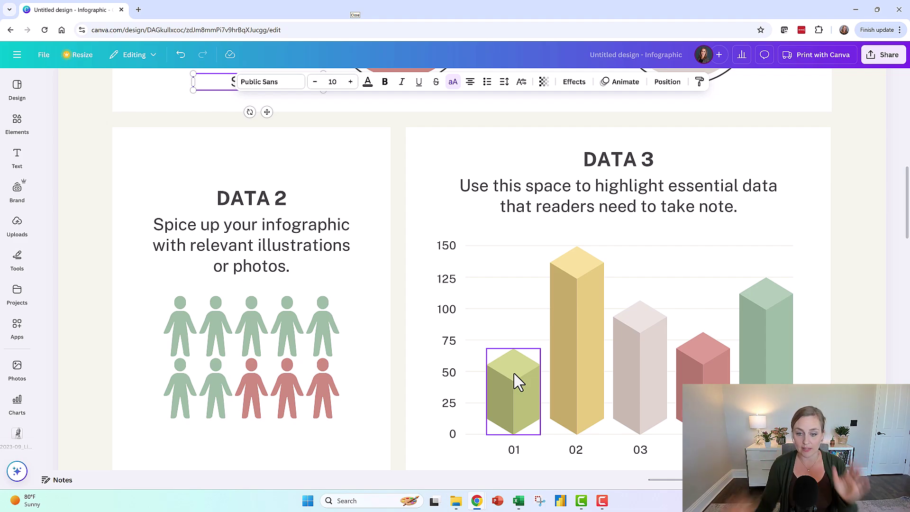
# - Retype the first bar's 01 label as 'YOUR WORDS HERE', correcting the misspelled 'ERE'
pyautogui.scroll(-1, 518, 381)
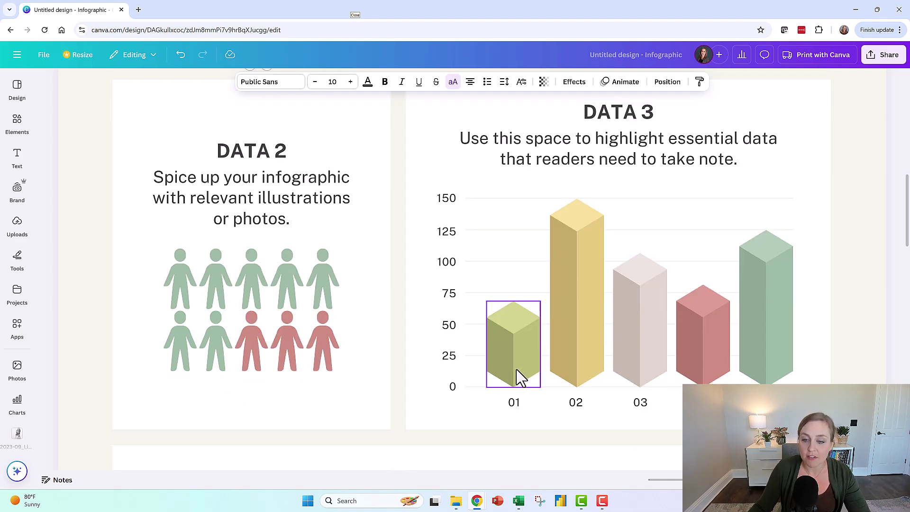
pyautogui.doubleClick(518, 403)
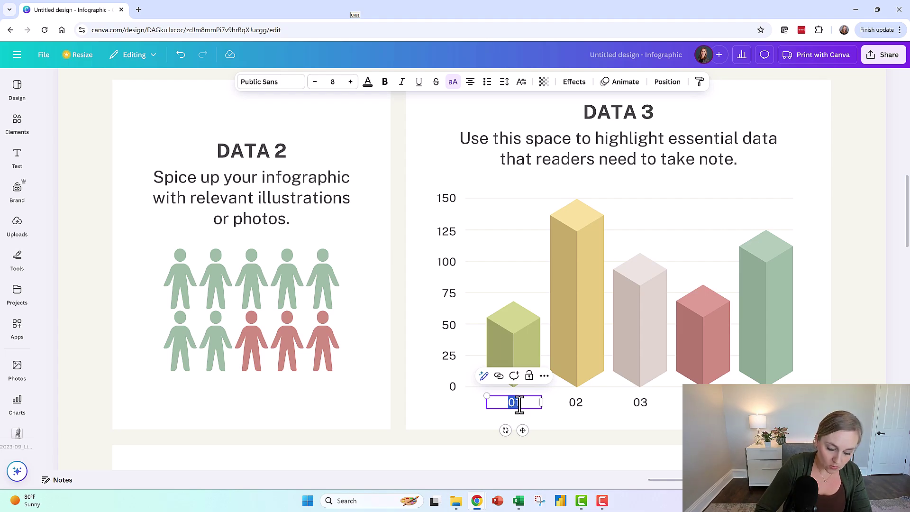
pyautogui.write('YOUR WORDS ERE')
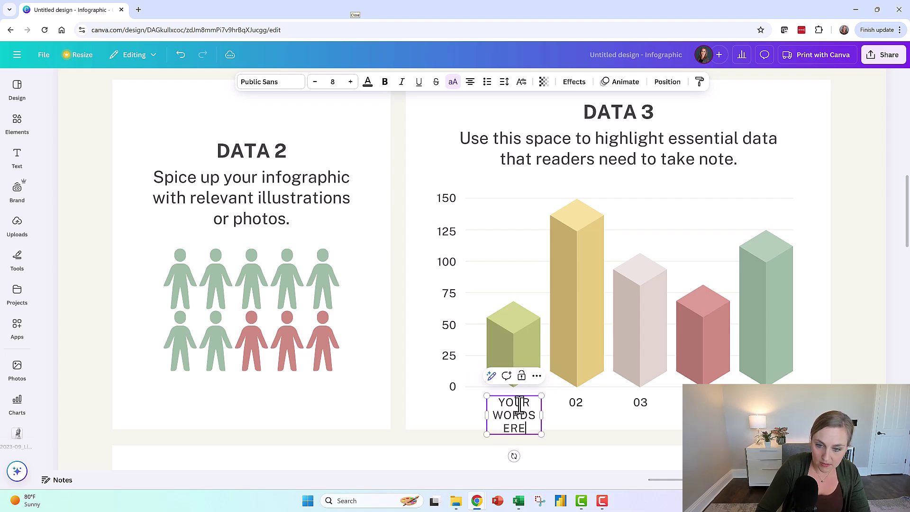
pyautogui.press('BackSpace')
pyautogui.press('BackSpace')
pyautogui.press('BackSpace')
pyautogui.write('HERE')
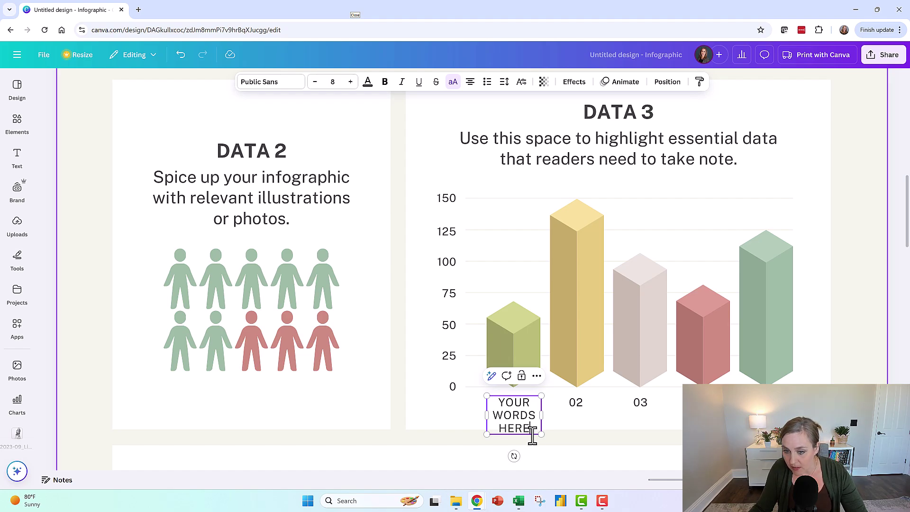
# - Nudge that label slightly up and extend it to 'YOUR WORDS HERE REALLY LONG'
pyautogui.moveTo(531, 432); pyautogui.dragTo(532, 430)
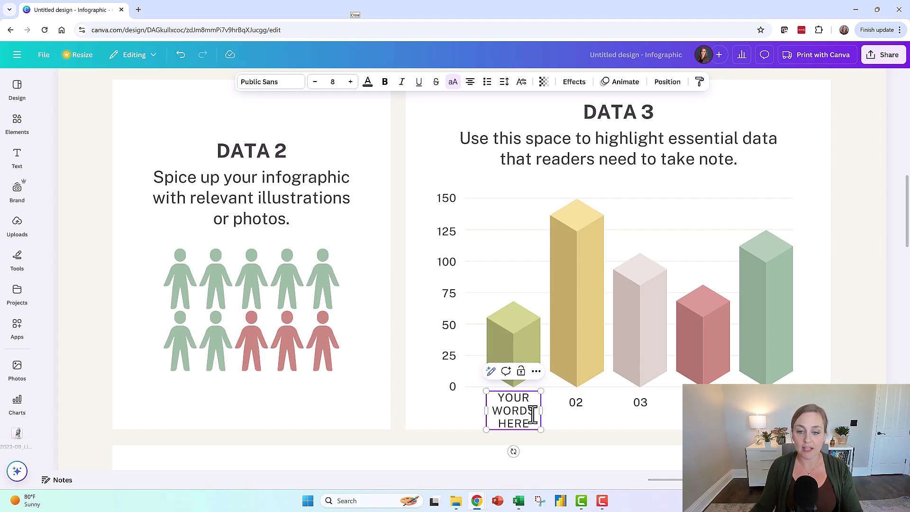
pyautogui.click(534, 419)
pyautogui.write('really long')
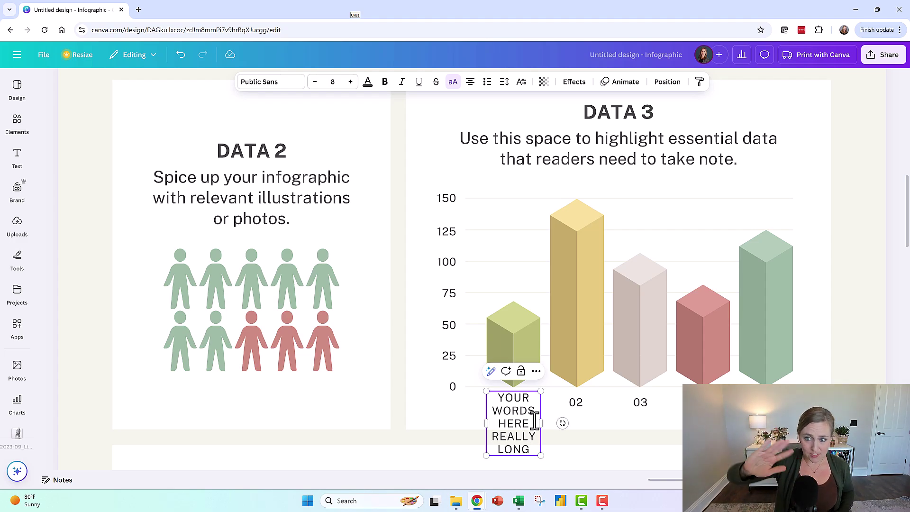
pyautogui.scroll(-6, 528, 380)
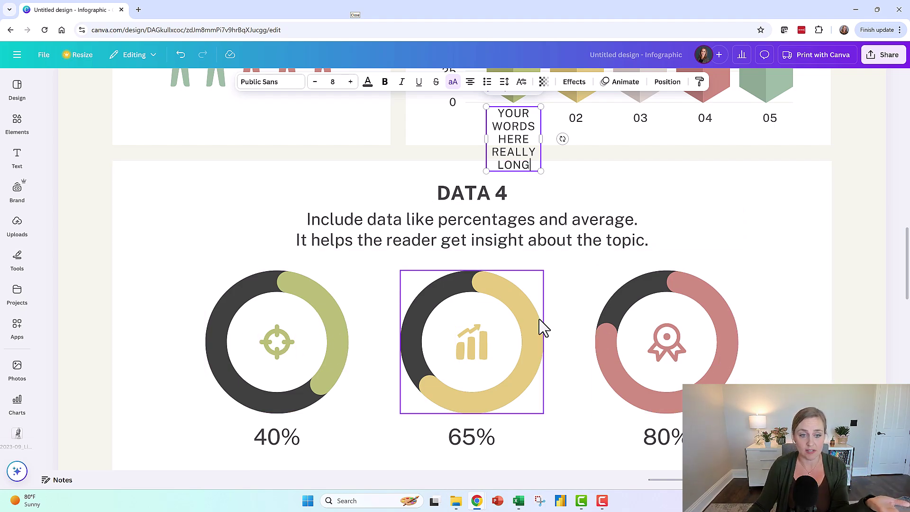
# - Make the first donut's caption read '40%' with 'of what' on a new line
pyautogui.scroll(-1, 540, 325)
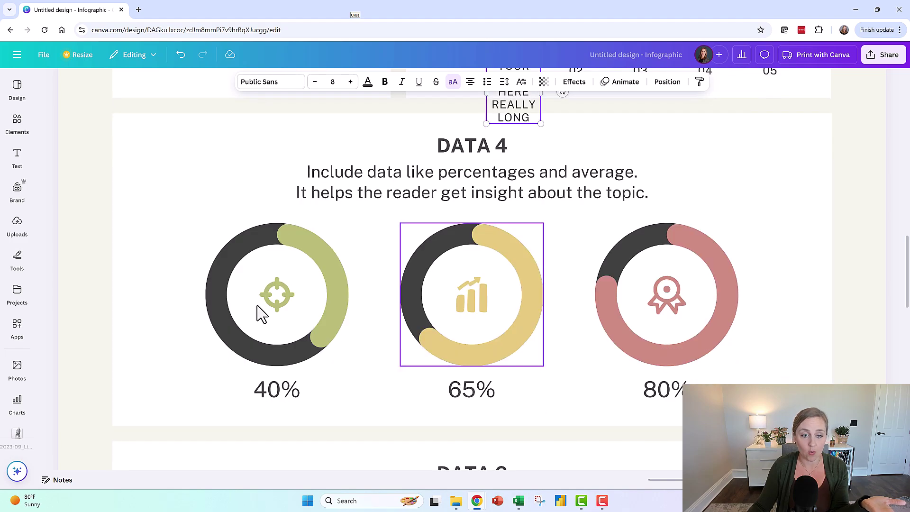
pyautogui.click(300, 392)
pyautogui.doubleClick(299, 392)
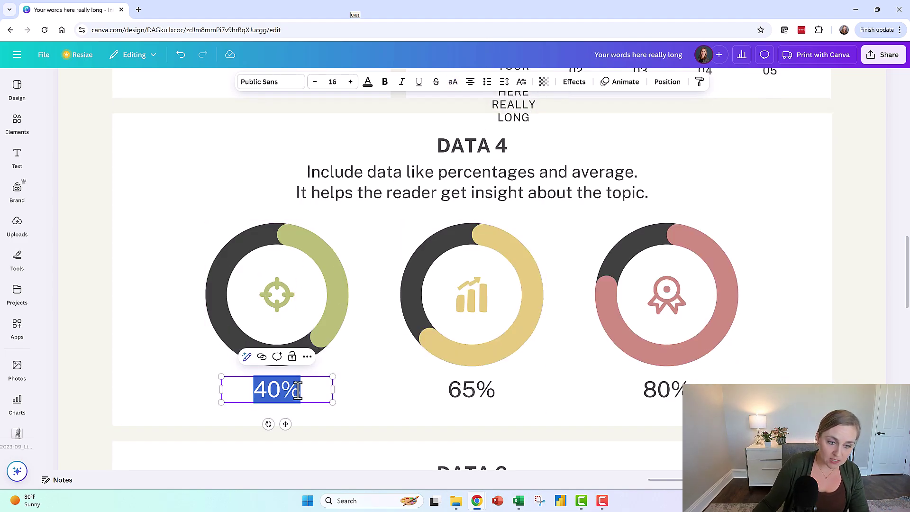
pyautogui.click(296, 393)
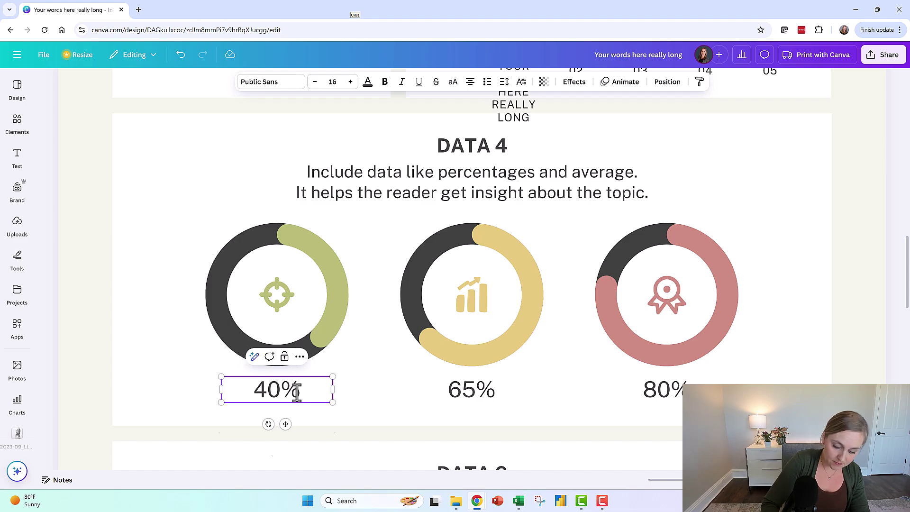
pyautogui.press('Return')
pyautogui.write('of what')
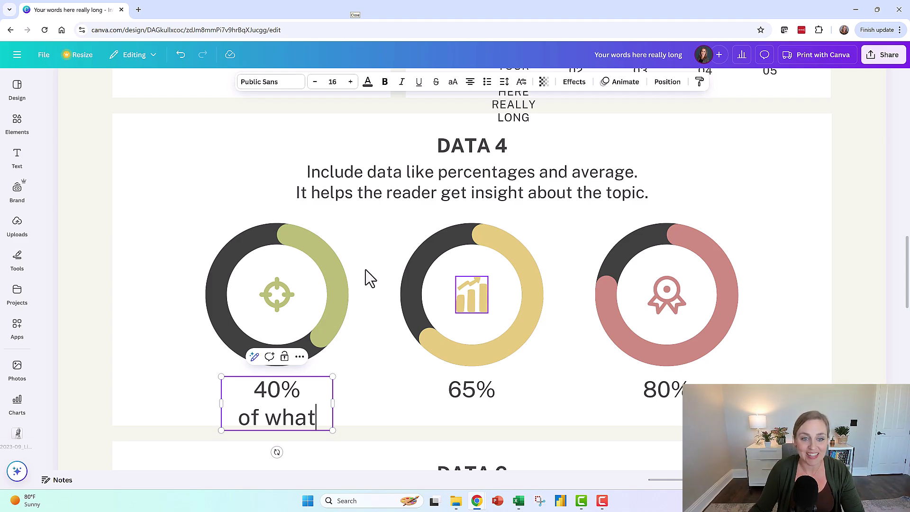
pyautogui.click(382, 236)
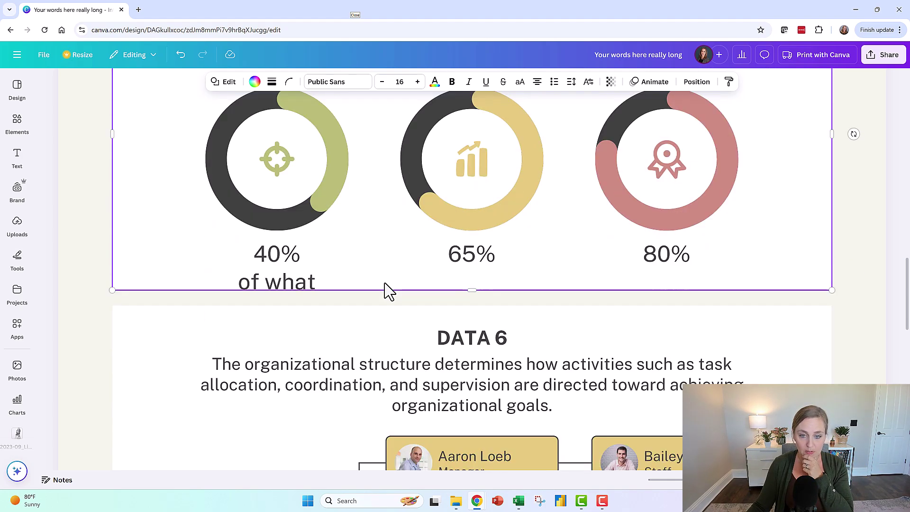
pyautogui.scroll(-3, 384, 290)
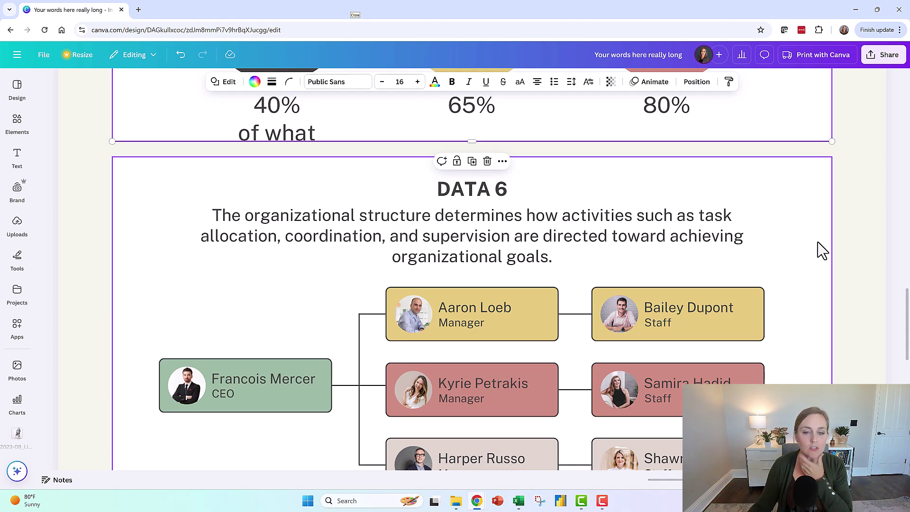
pyautogui.scroll(-1, 829, 234)
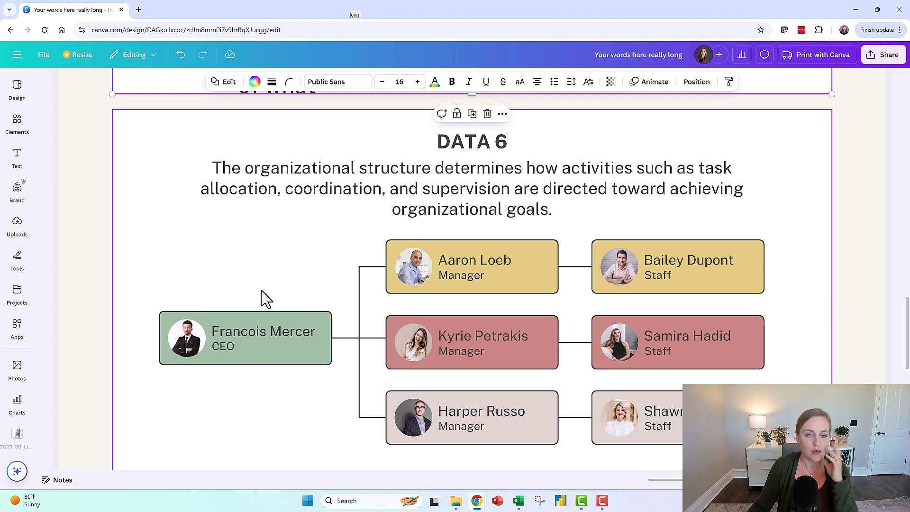
pyautogui.scroll(-1, 263, 296)
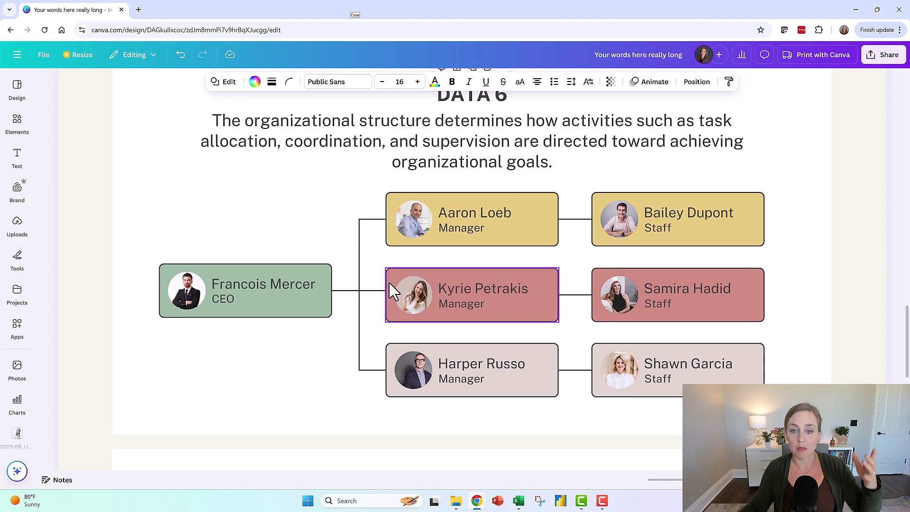
pyautogui.scroll(-7, 372, 282)
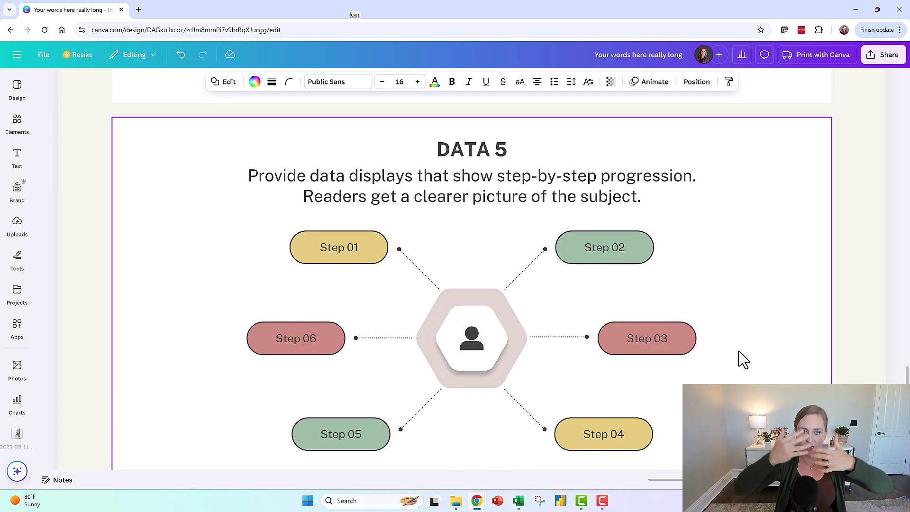
pyautogui.scroll(-3, 292, 260)
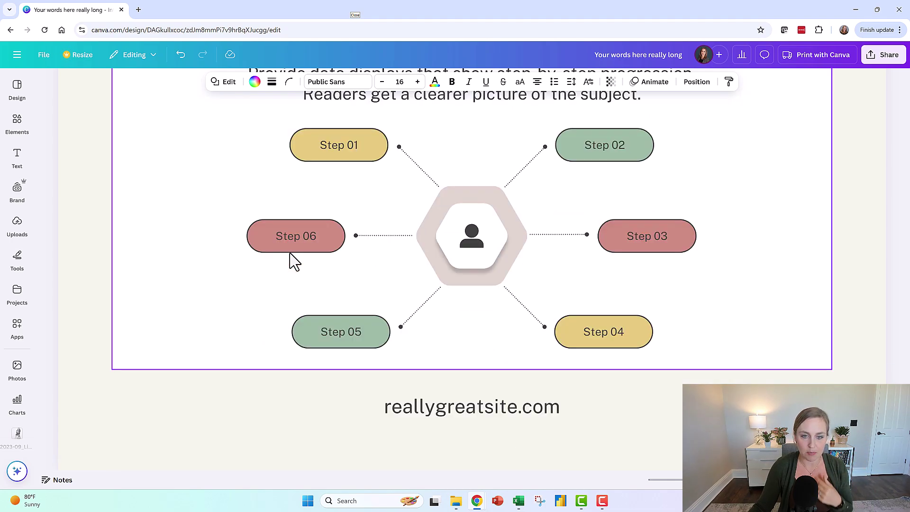
pyautogui.scroll(7, 484, 360)
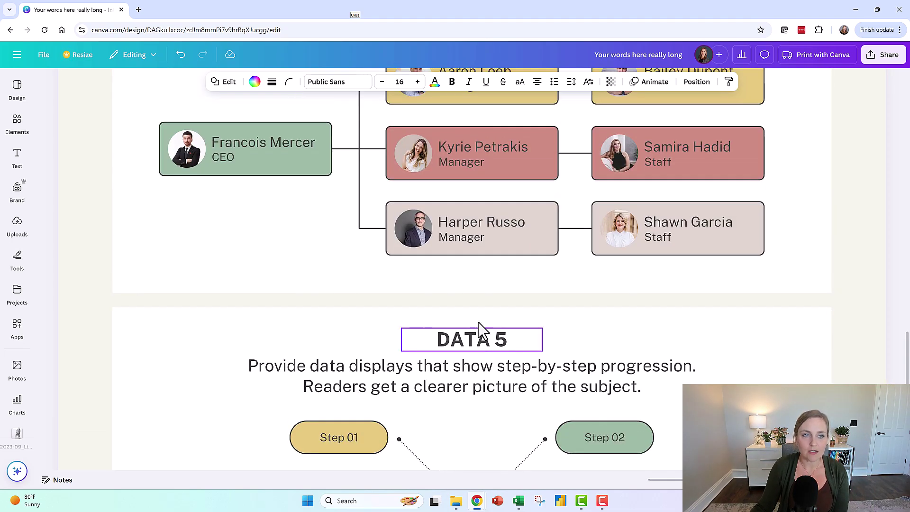
# - Use the browser Back button to leave the infographic editor for Canva Home
pyautogui.click(10, 29)
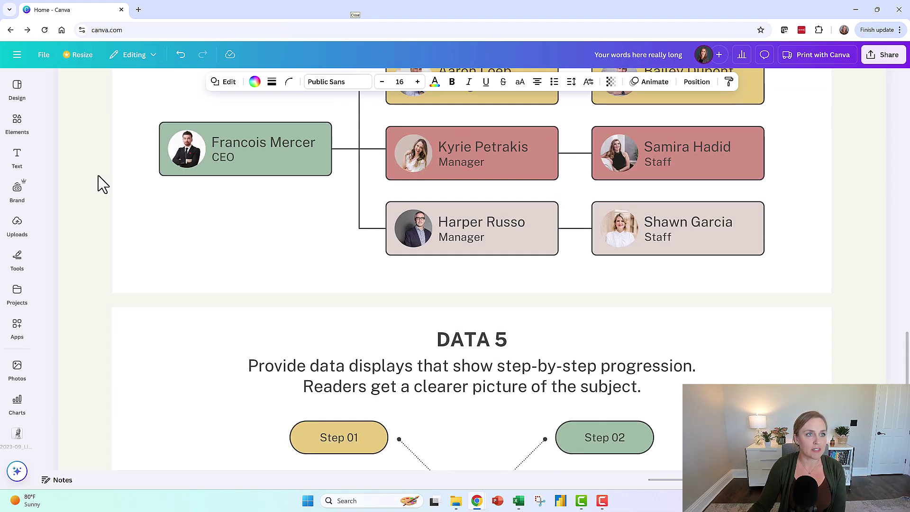